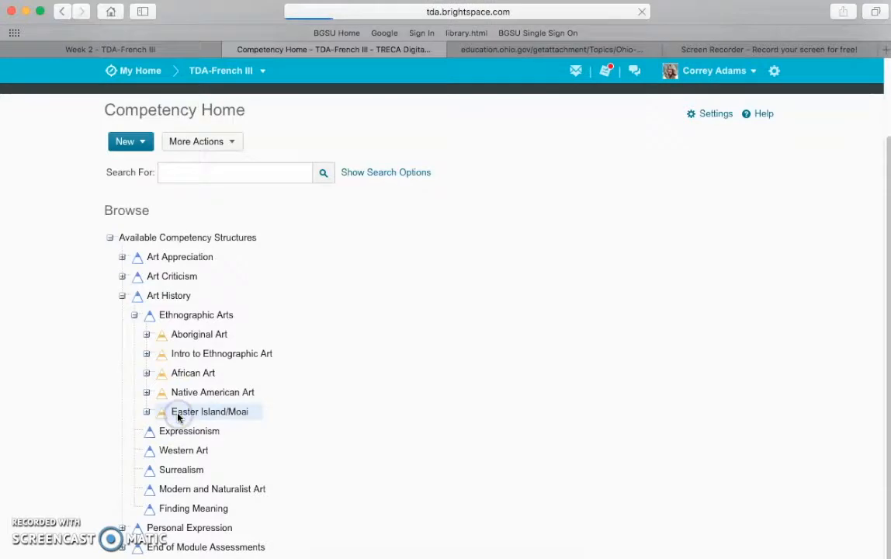
Open the structure of the Easter Island/Moai learning objective and examine its summary and its editable parents and children.
click(178, 417)
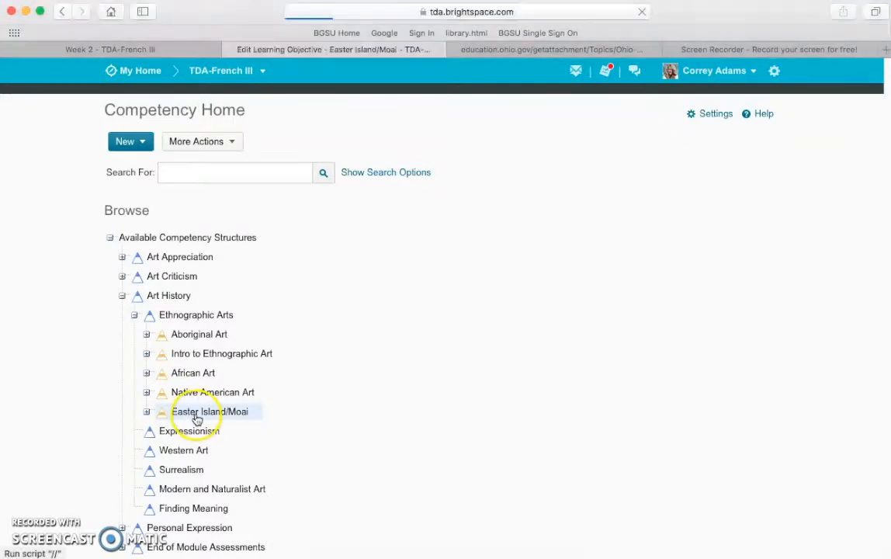
click(143, 247)
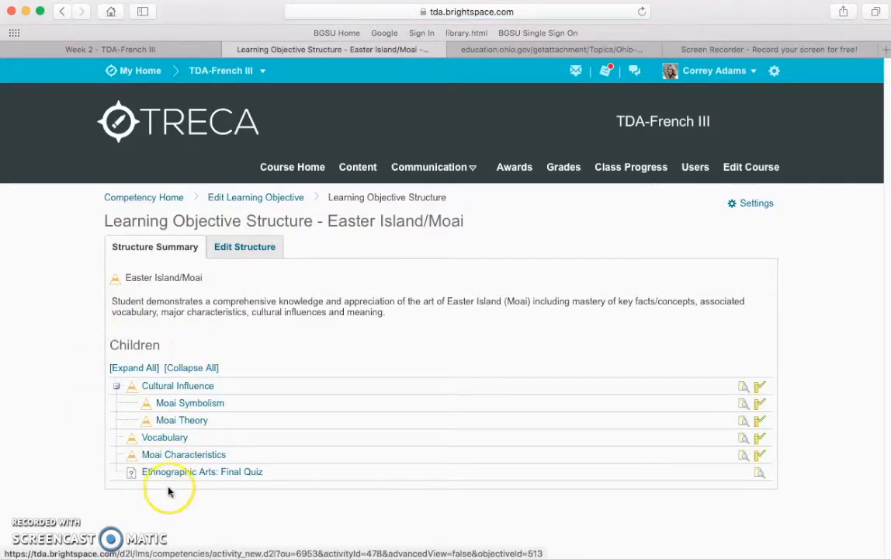
click(233, 252)
scroll(212, 375, down, 5)
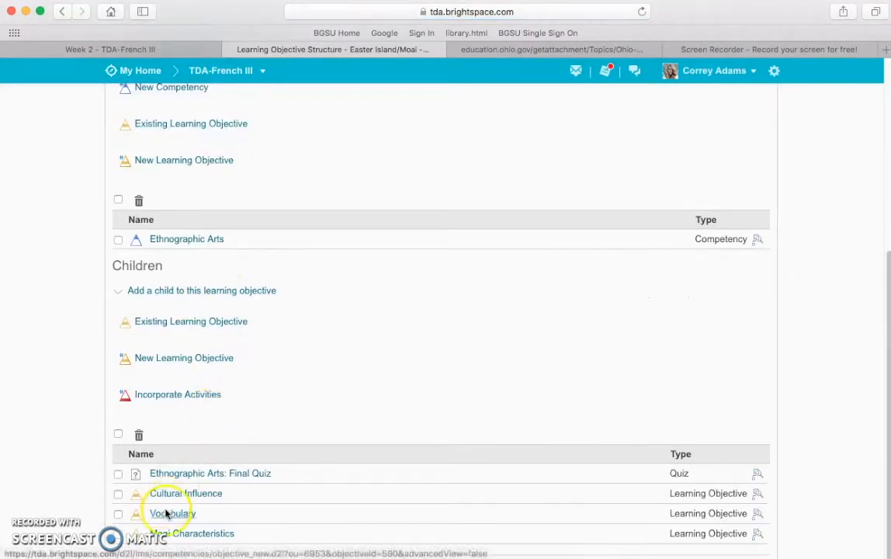
scroll(177, 444, up, 5)
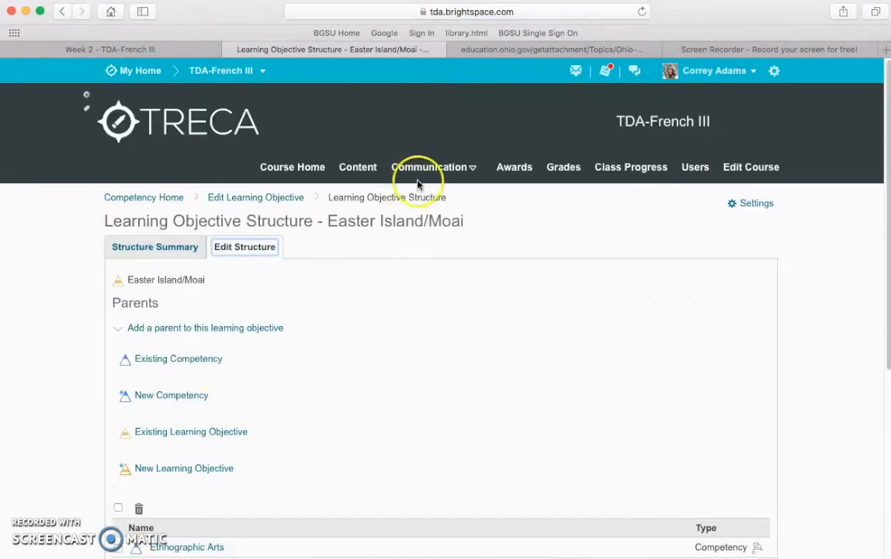
Switch to the Week 2 content and open the learning objectives of the Mystery of the Moai dropbox.
click(159, 47)
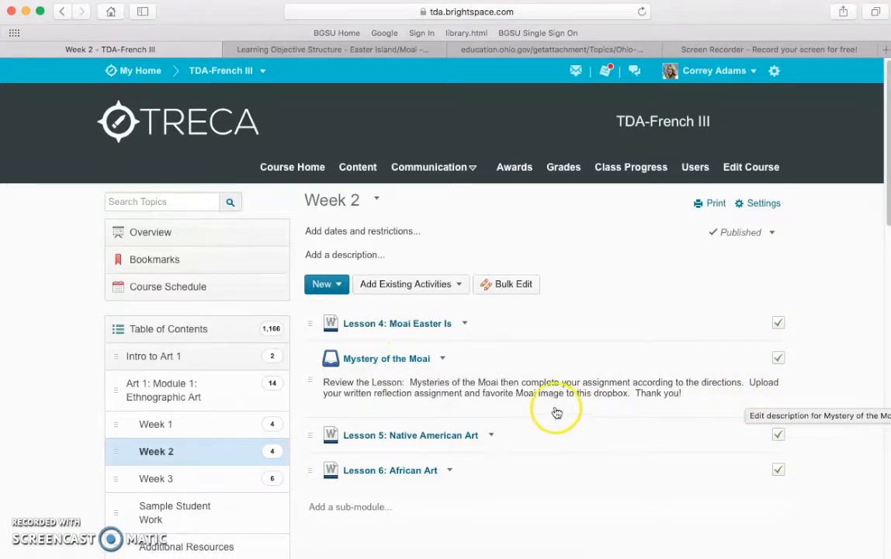
click(383, 362)
click(441, 410)
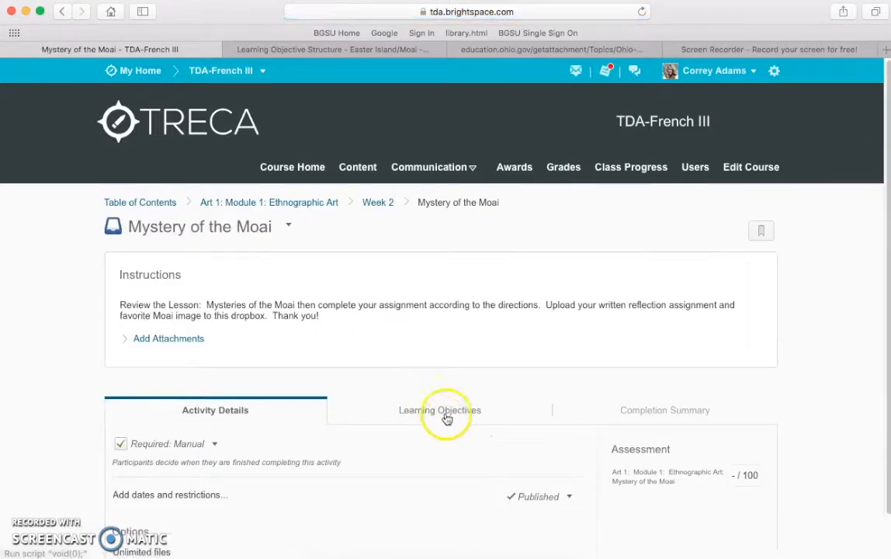
click(343, 416)
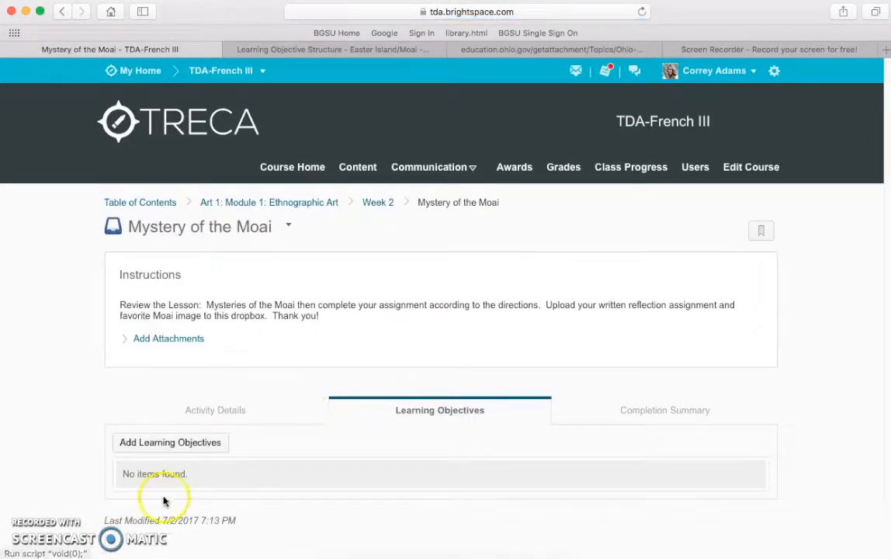
Add the Easter Island/Moai, Cultural Influence, Vocabulary and Moai Characteristics objectives to the Mystery of the Moai dropbox.
click(177, 446)
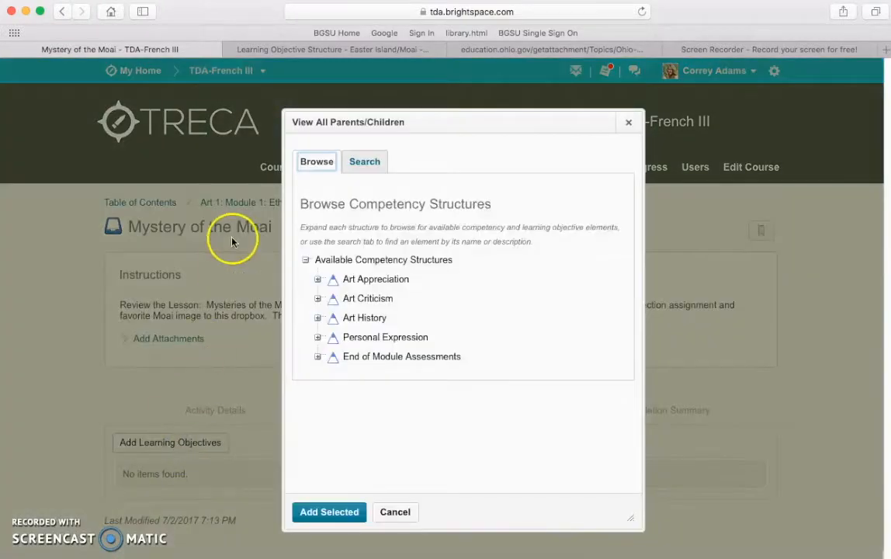
click(317, 318)
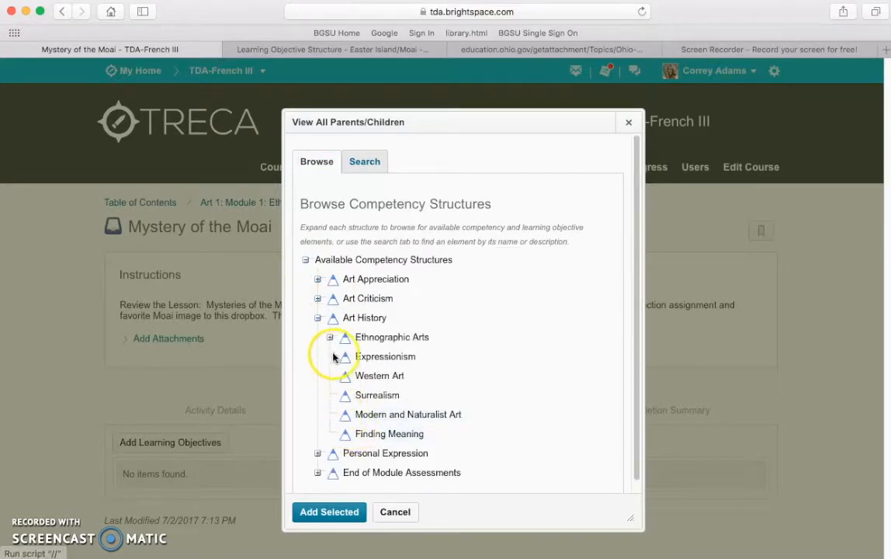
click(331, 339)
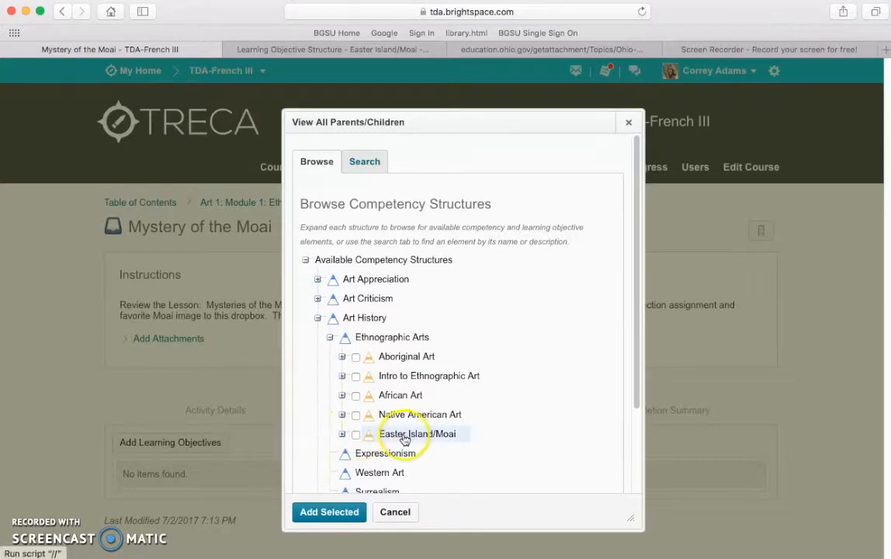
click(354, 435)
click(343, 435)
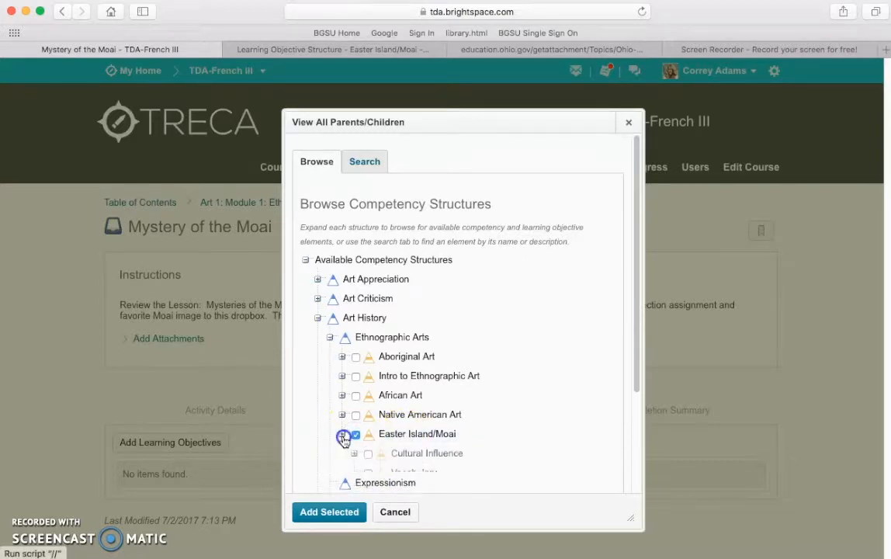
scroll(397, 448, down, 4)
click(368, 334)
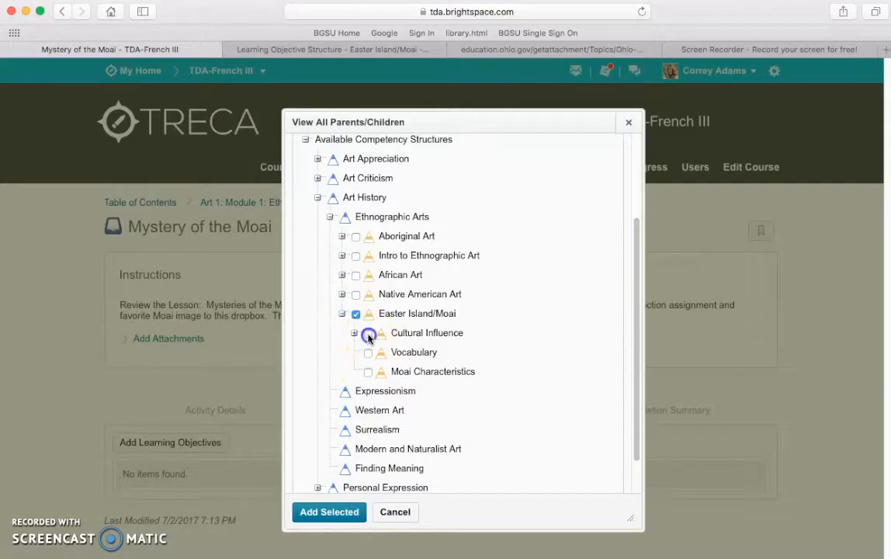
click(368, 372)
click(328, 512)
scroll(71, 361, down, 3)
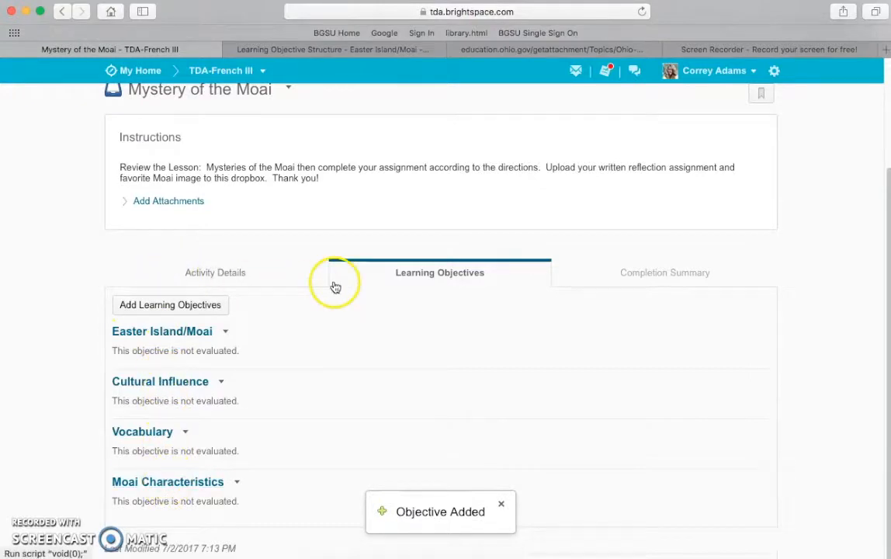
Compare the dropbox's learning objectives with where Mystery of the Moai sits in the Easter Island/Moai structure summary.
scroll(341, 290, up, 1)
scroll(279, 256, up, 1)
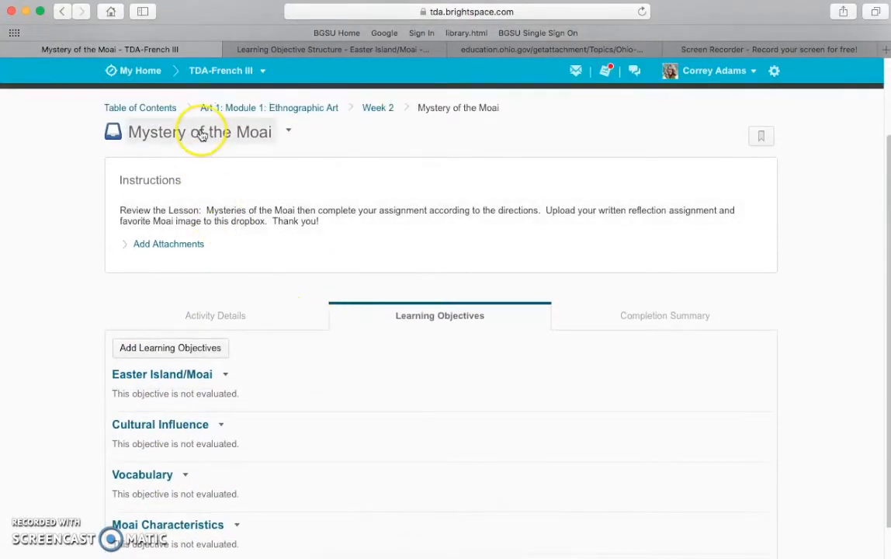
scroll(268, 143, up, 2)
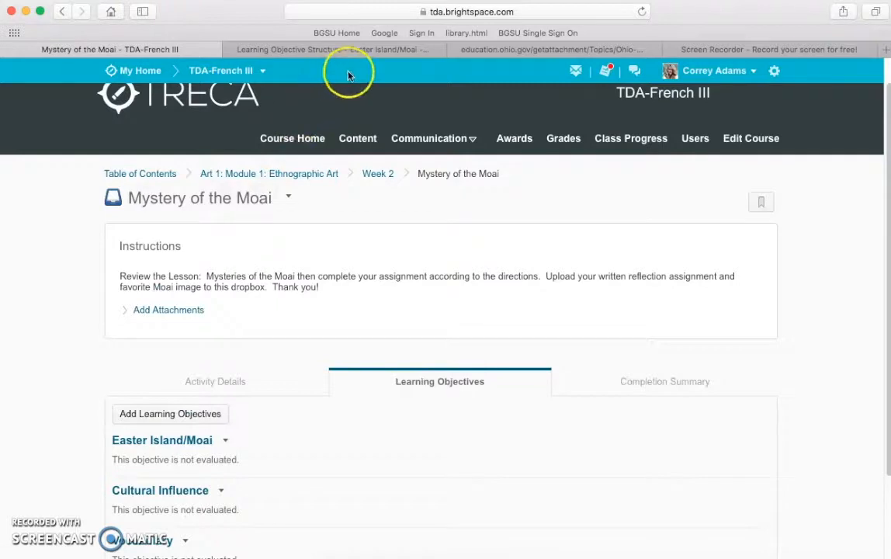
click(334, 51)
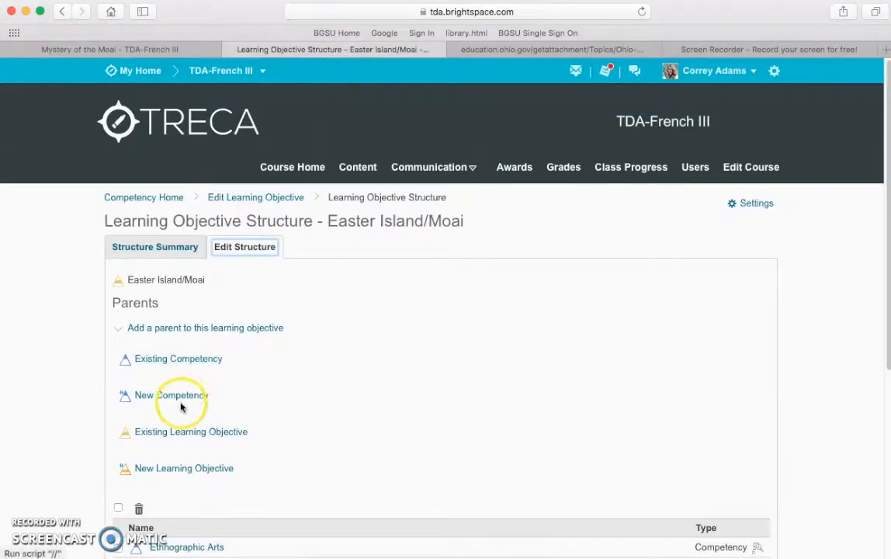
scroll(201, 408, down, 5)
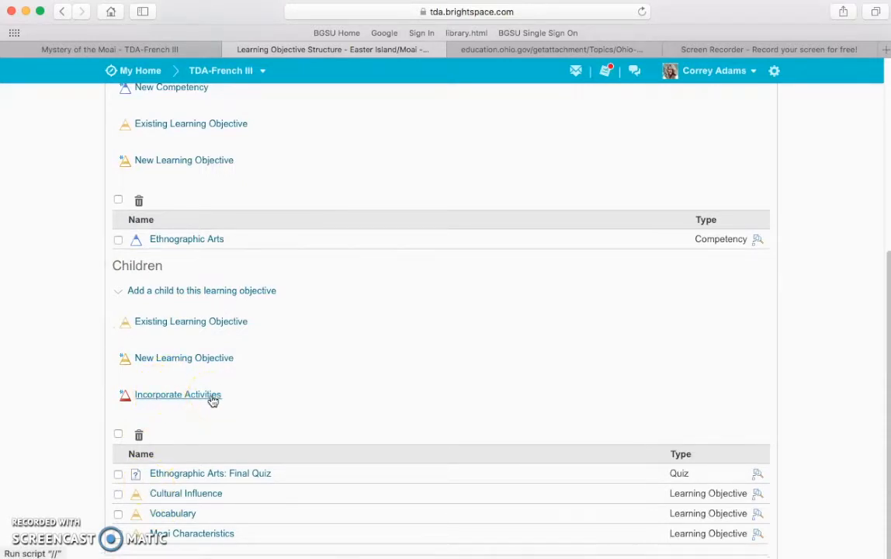
scroll(213, 401, up, 5)
click(166, 250)
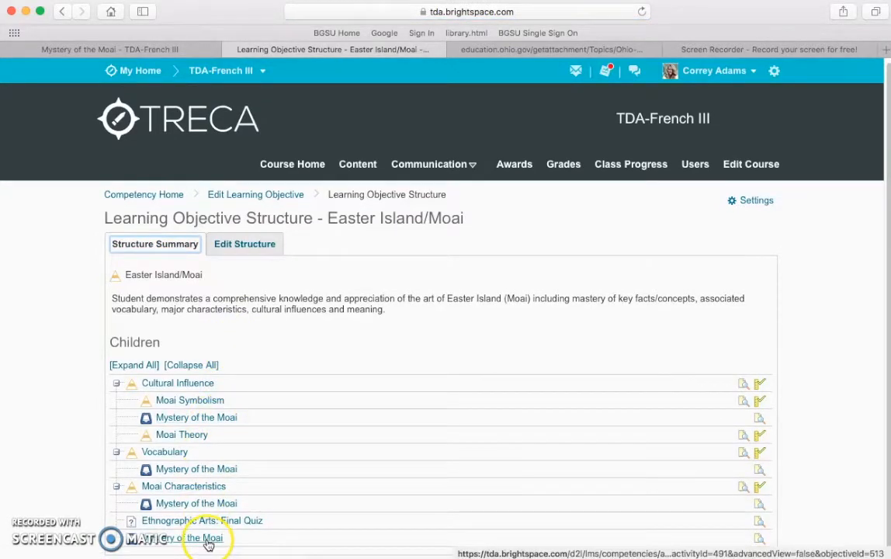
click(762, 392)
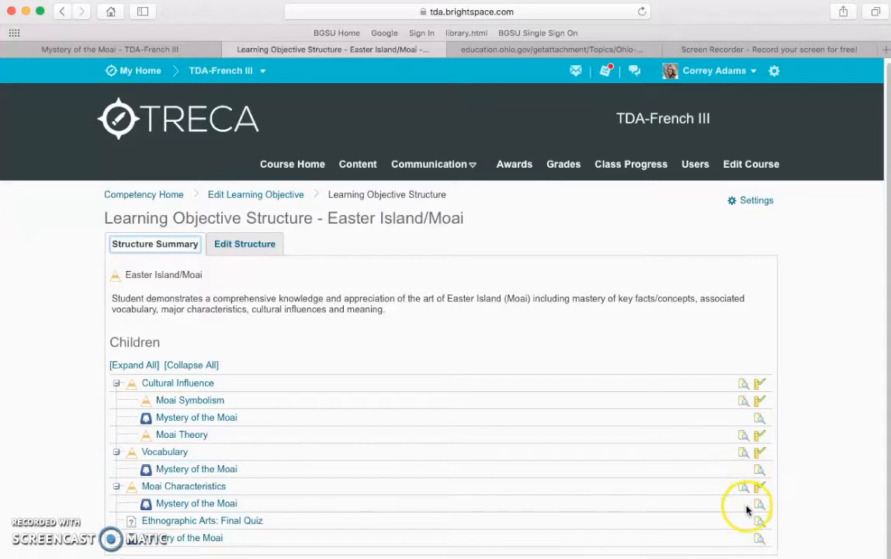
click(180, 50)
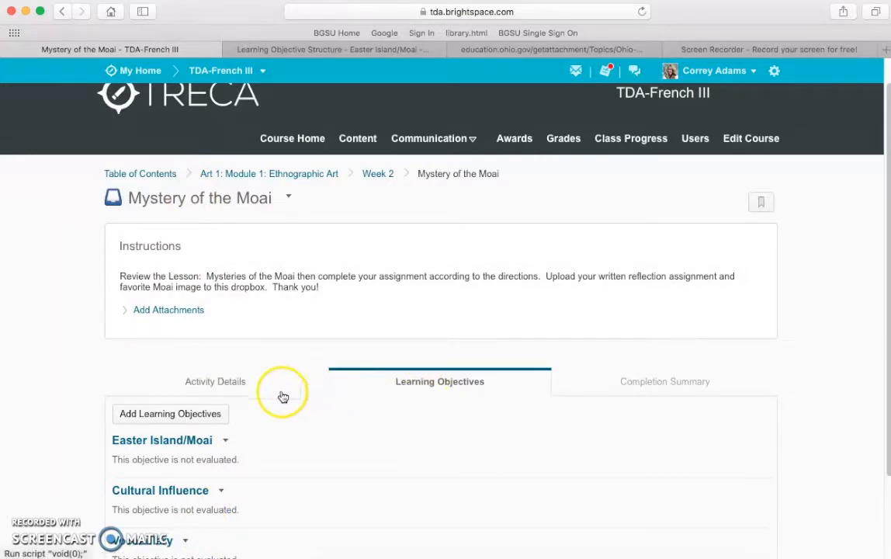
click(362, 52)
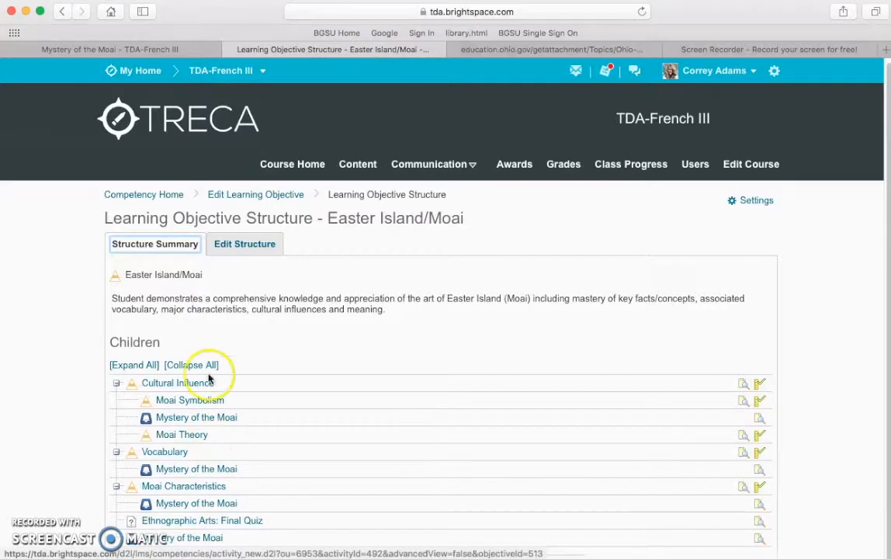
Start incorporating a dropbox activity as a child of Easter Island/Moai, choosing Mystery of the Moai as the existing item.
click(225, 244)
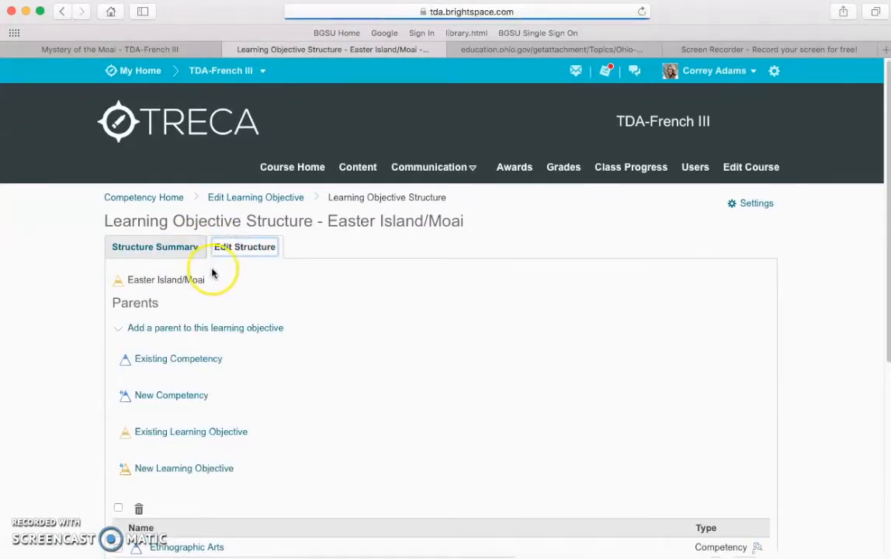
scroll(210, 277, down, 5)
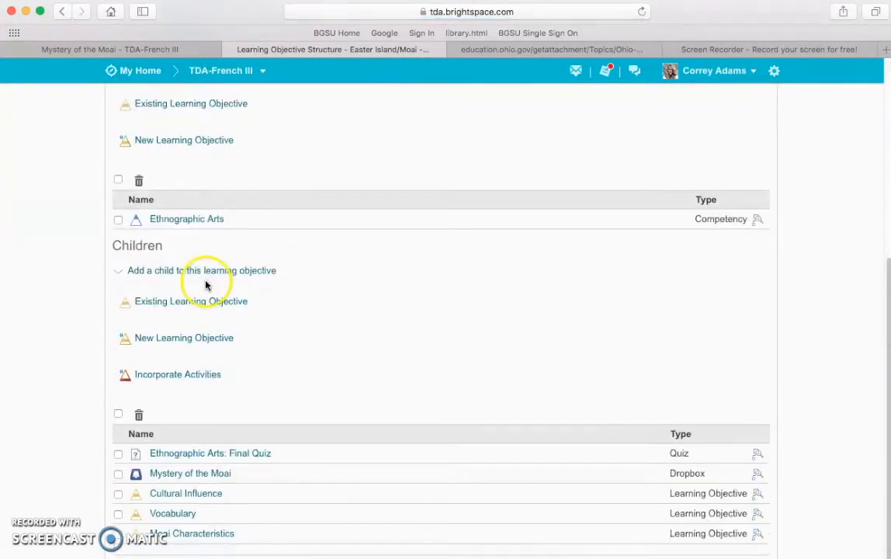
click(164, 378)
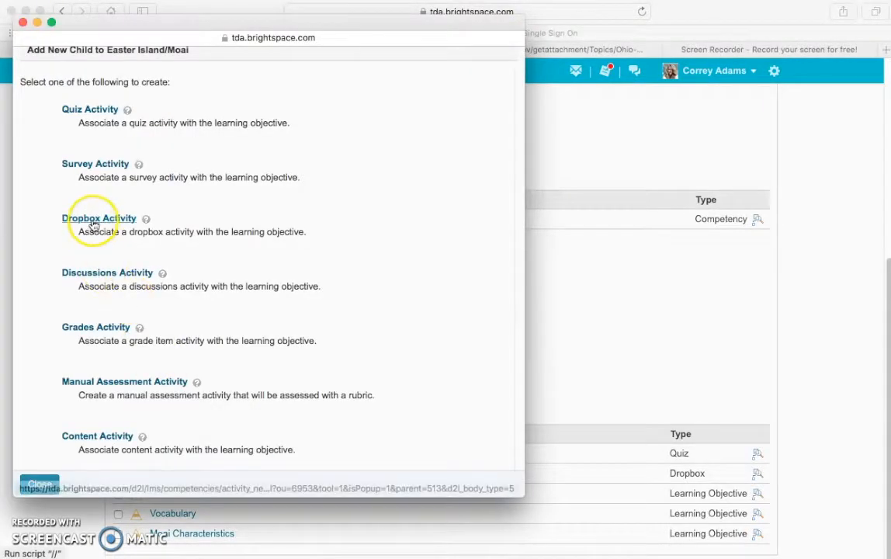
click(92, 221)
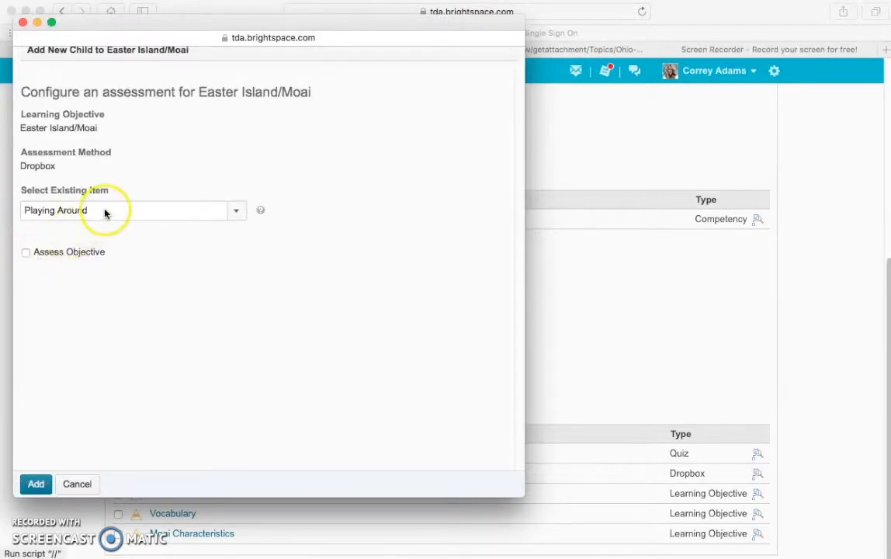
click(230, 212)
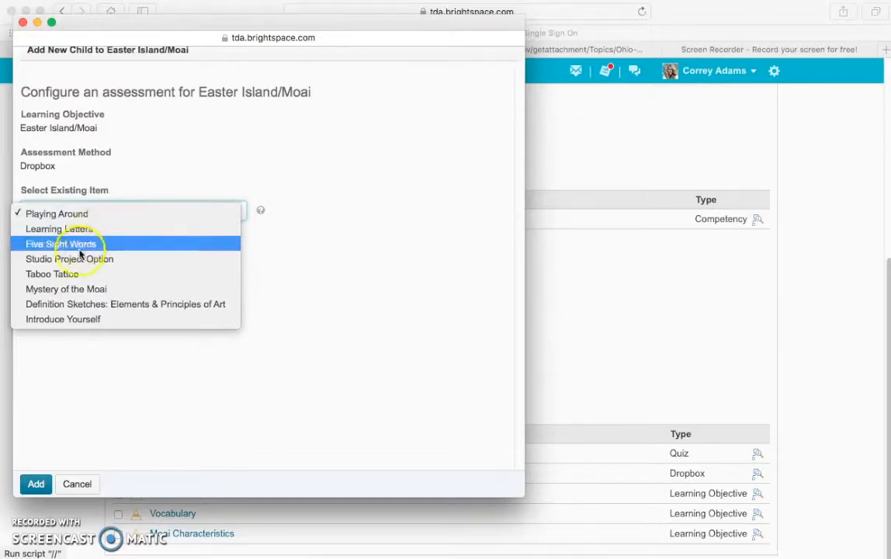
click(68, 289)
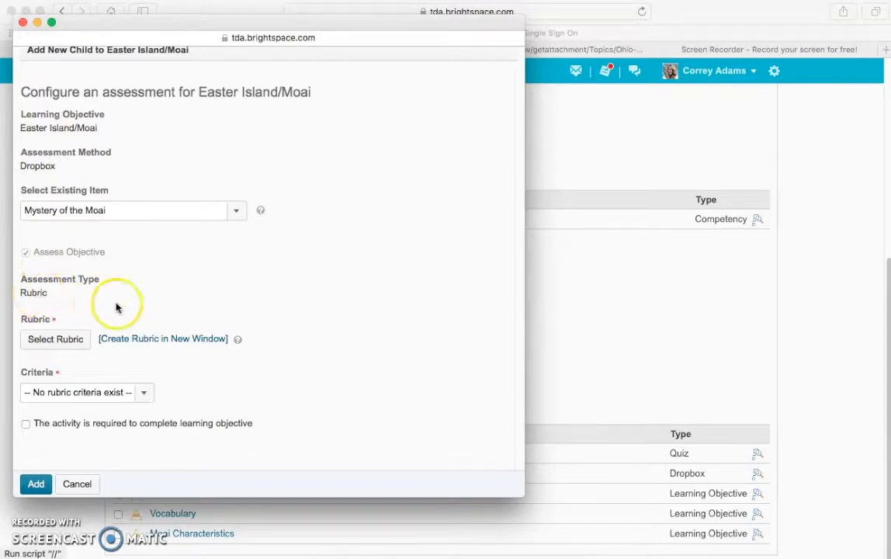
Assign the Mystery of the Moai rubric to the assessment, with Overall Rubric Score as the criteria.
click(68, 341)
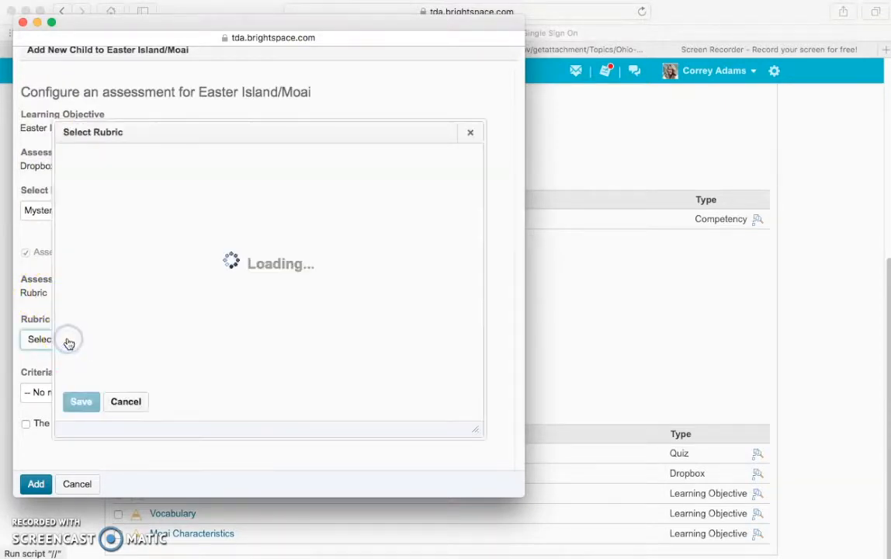
click(68, 424)
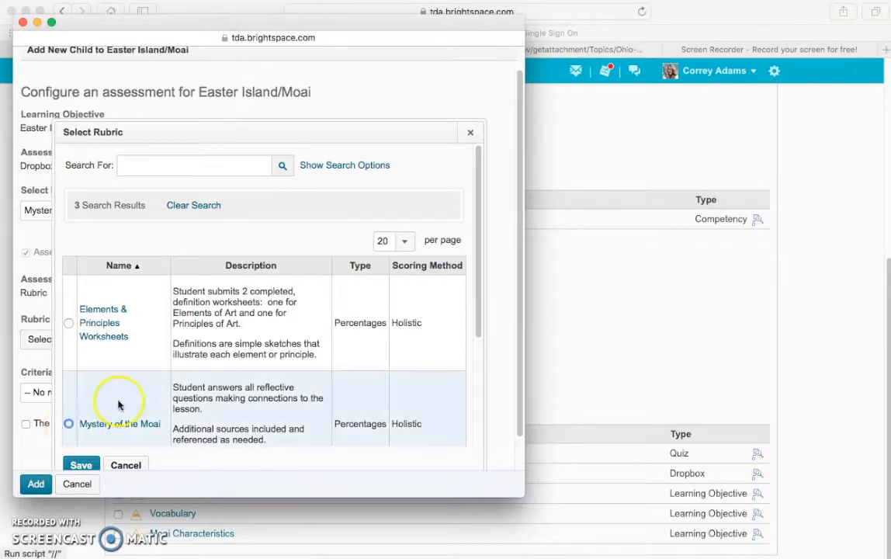
scroll(145, 385, down, 3)
click(81, 465)
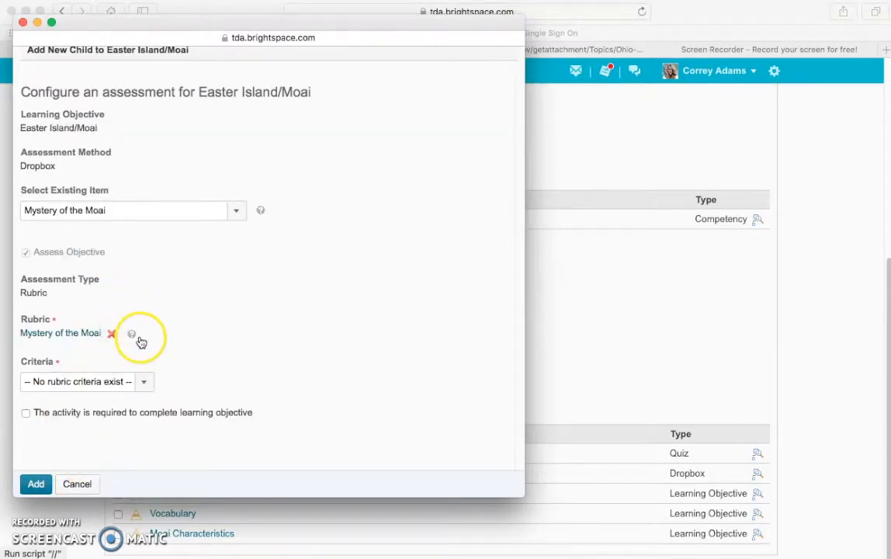
click(123, 382)
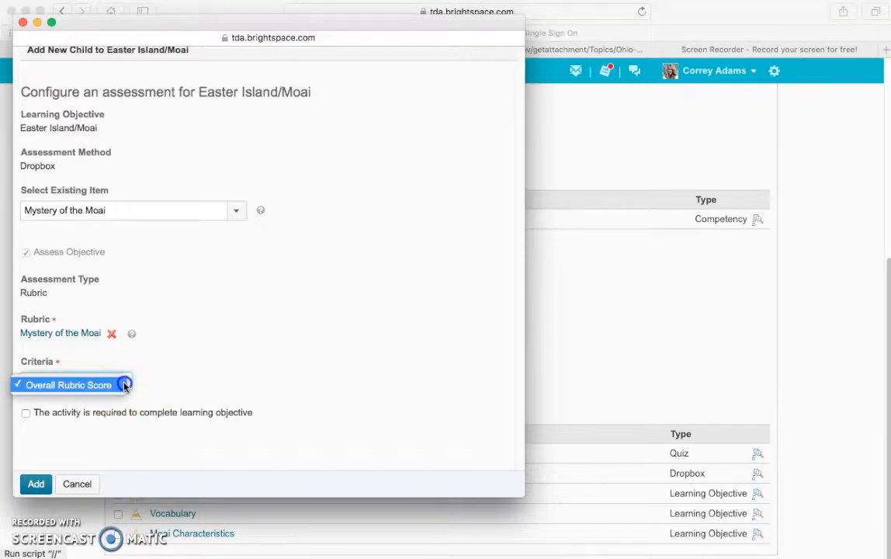
click(124, 385)
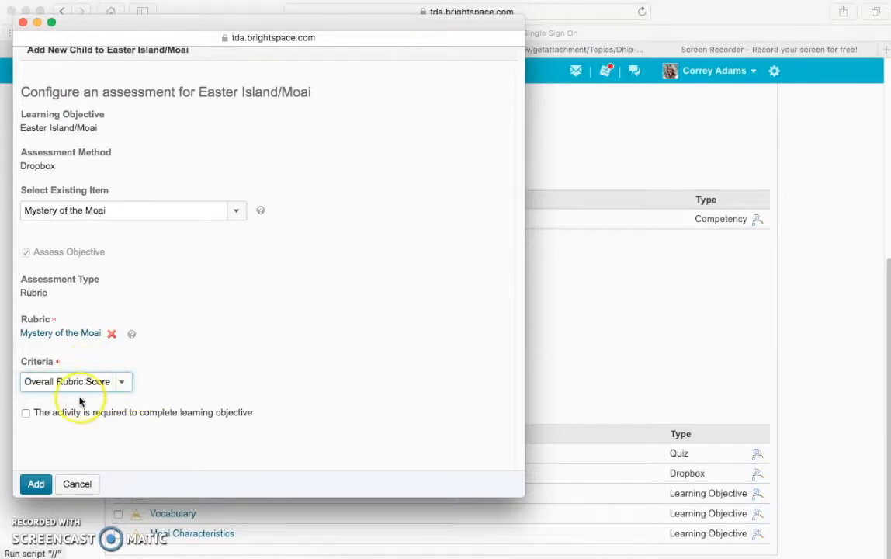
Make the activity required to complete the learning objective, with Level 3 as the threshold.
click(25, 413)
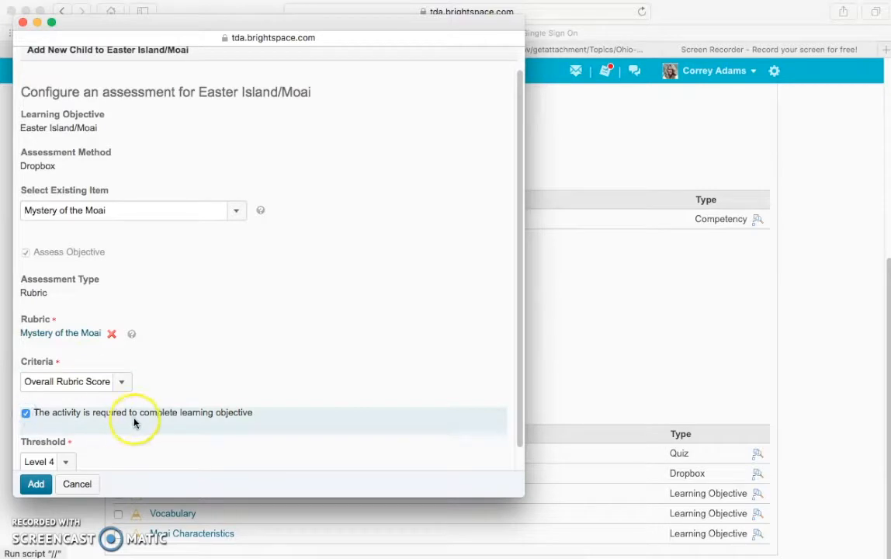
scroll(151, 338, down, 1)
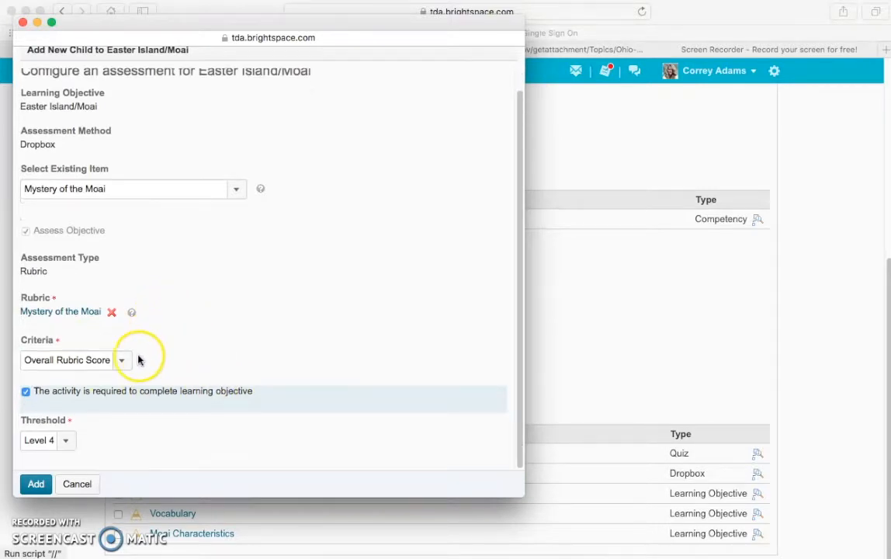
click(68, 441)
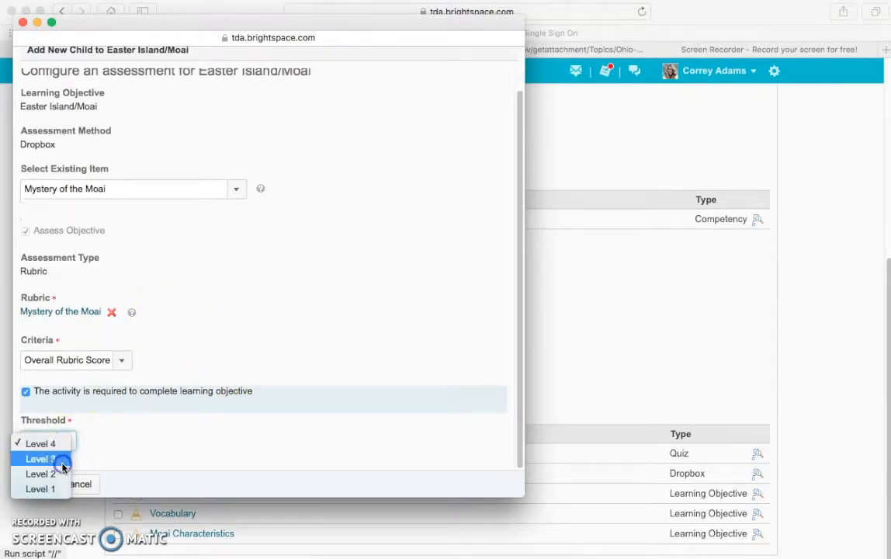
click(62, 464)
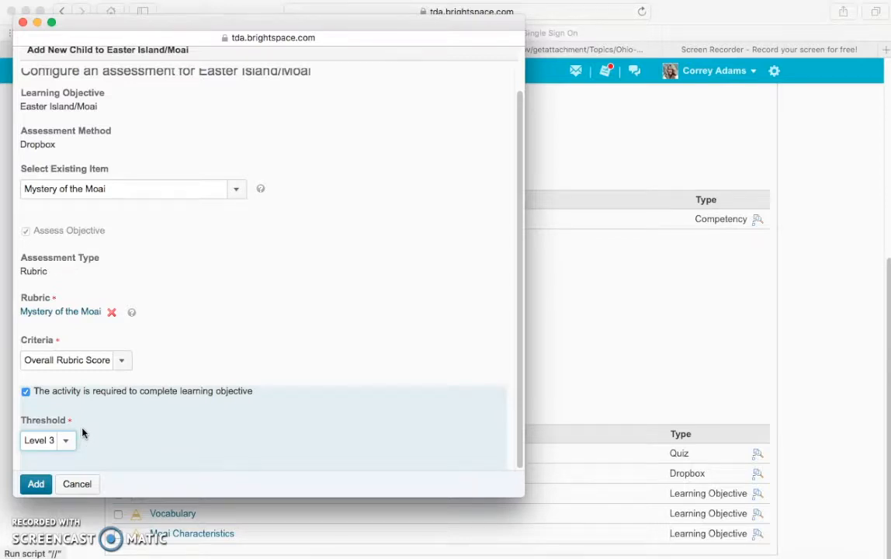
Check the levels in the Mystery of the Moai rubric preview and add the configured assessment to Easter Island/Moai.
click(80, 314)
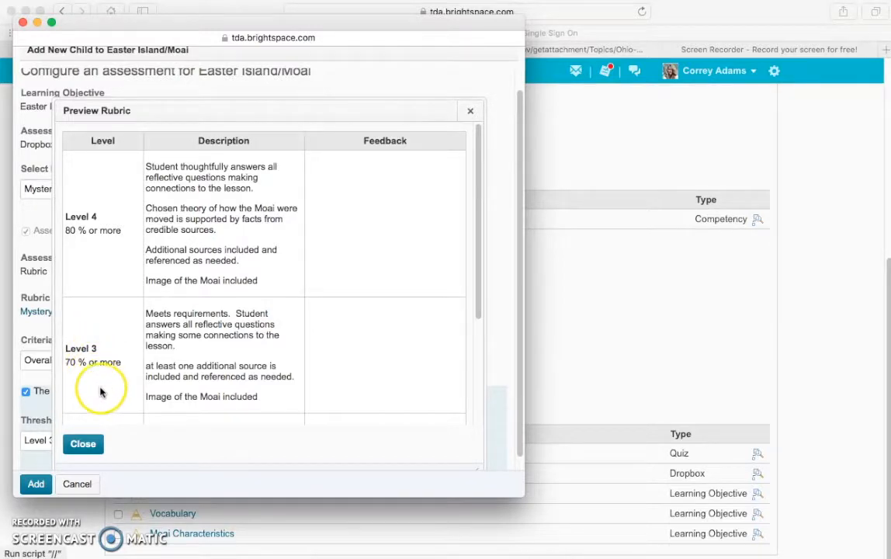
click(90, 451)
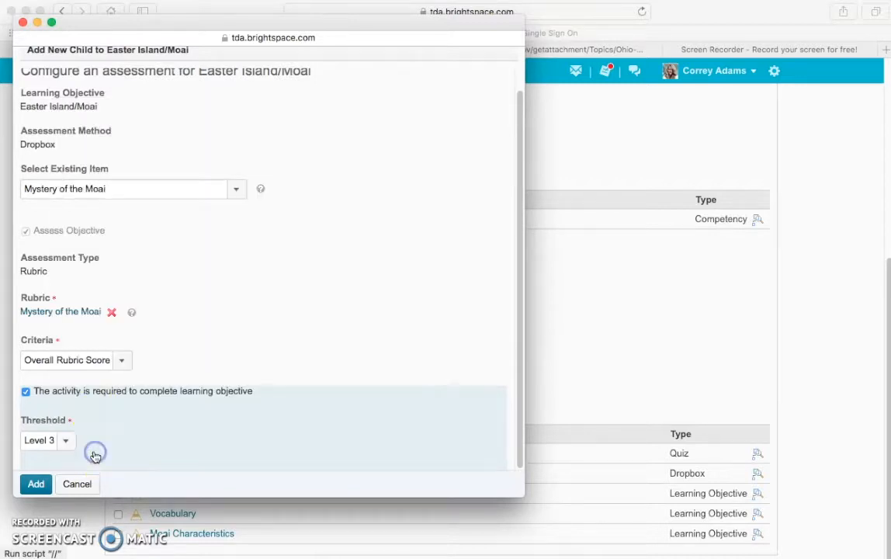
click(39, 486)
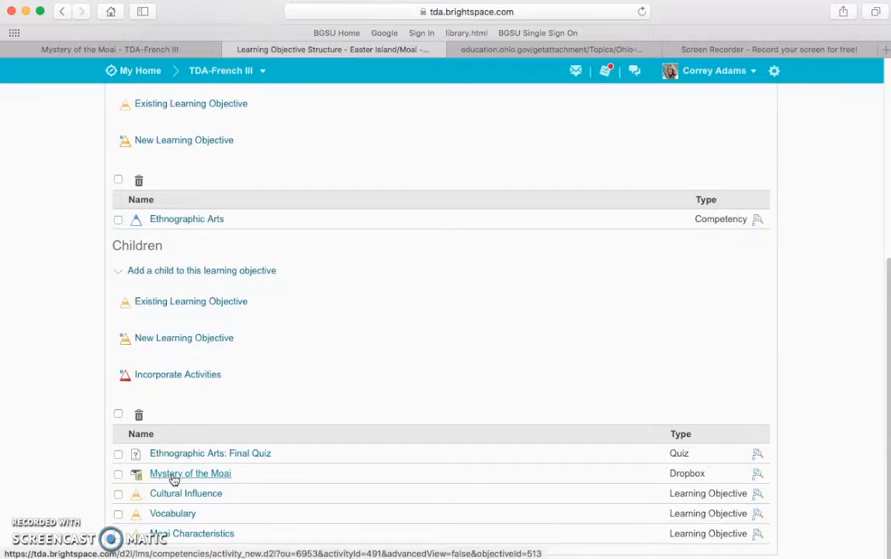
Review the Easter Island/Moai structure summary and the user results of its directly attached Mystery of the Moai assessment.
click(196, 381)
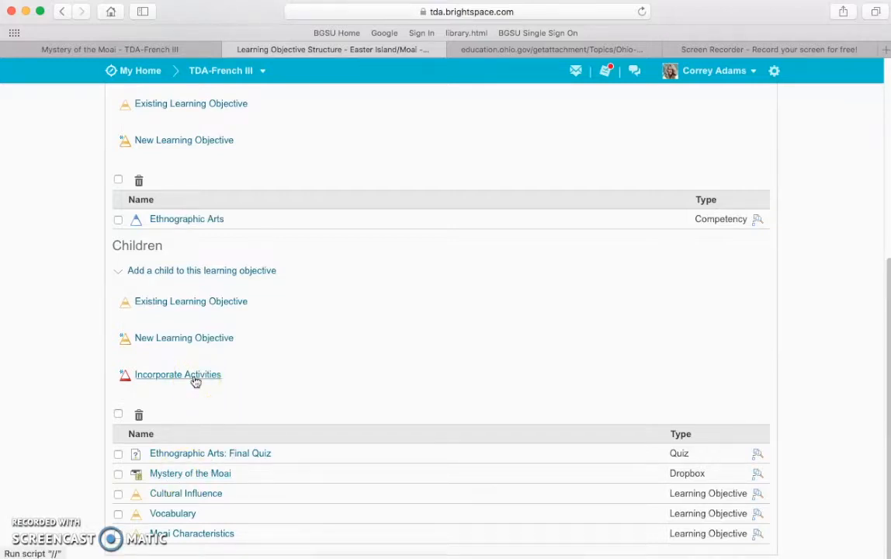
scroll(207, 382, up, 3)
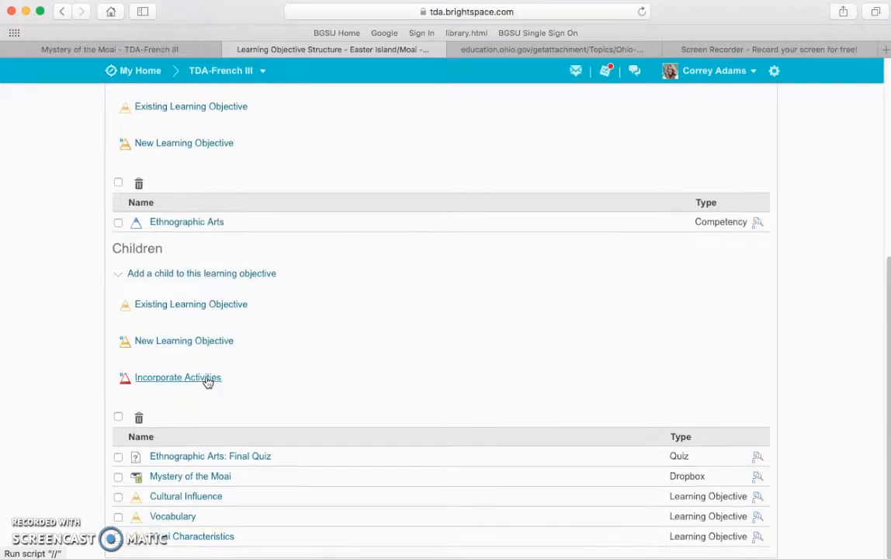
click(156, 166)
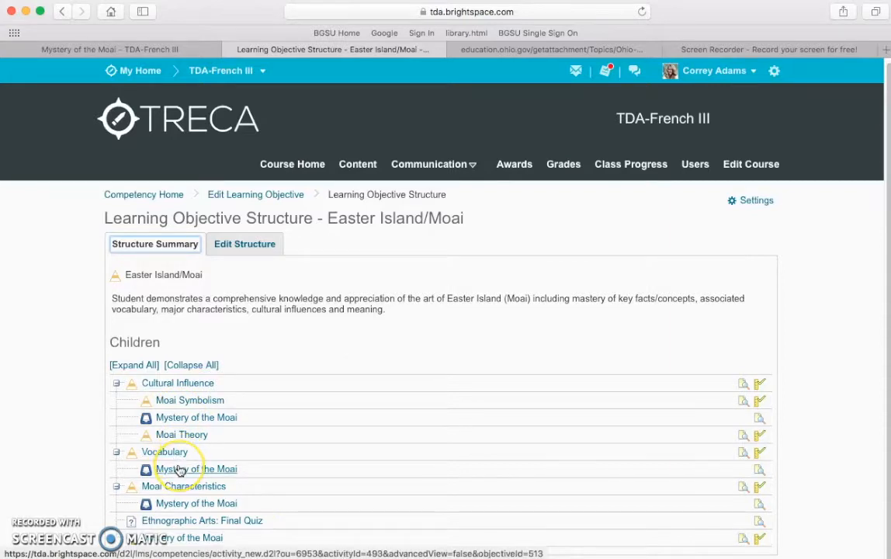
click(175, 505)
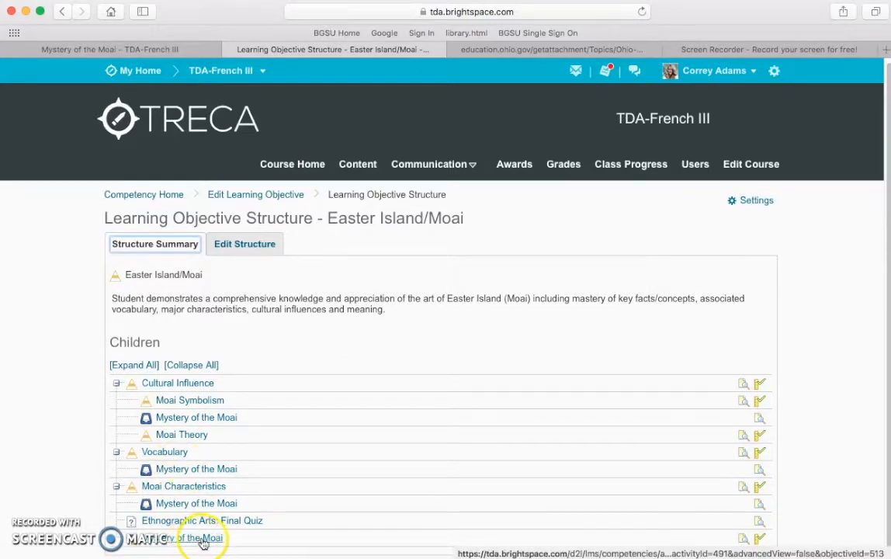
click(760, 538)
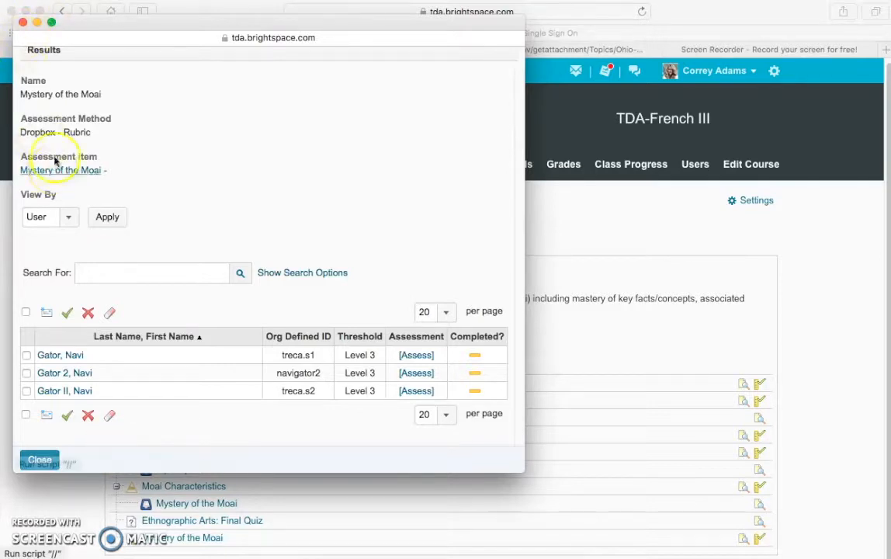
click(22, 23)
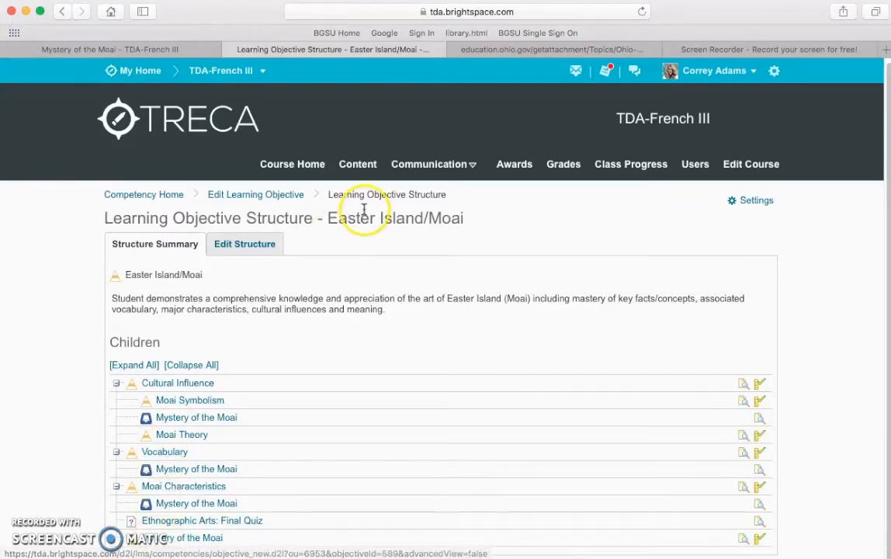
Review the learning objectives attached to the Mystery of the Moai dropbox, returning to the Easter Island/Moai structure.
click(154, 53)
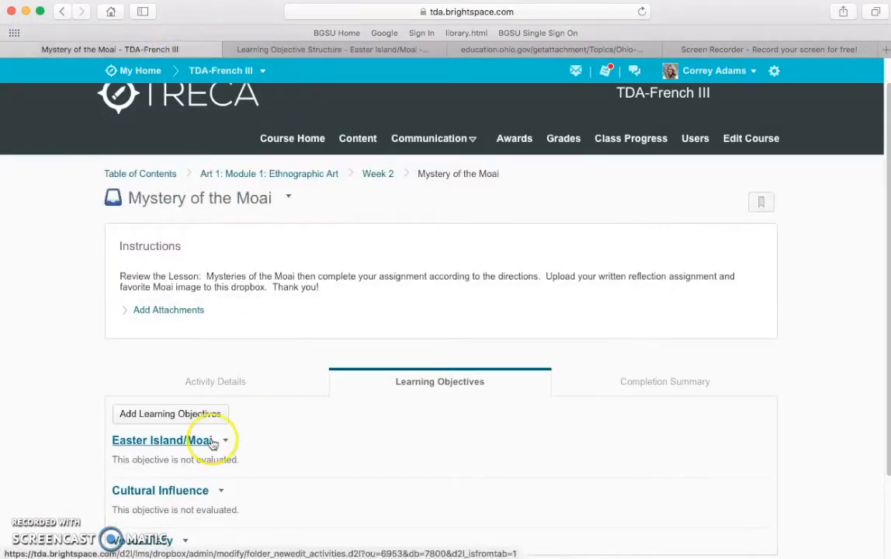
scroll(298, 392, down, 3)
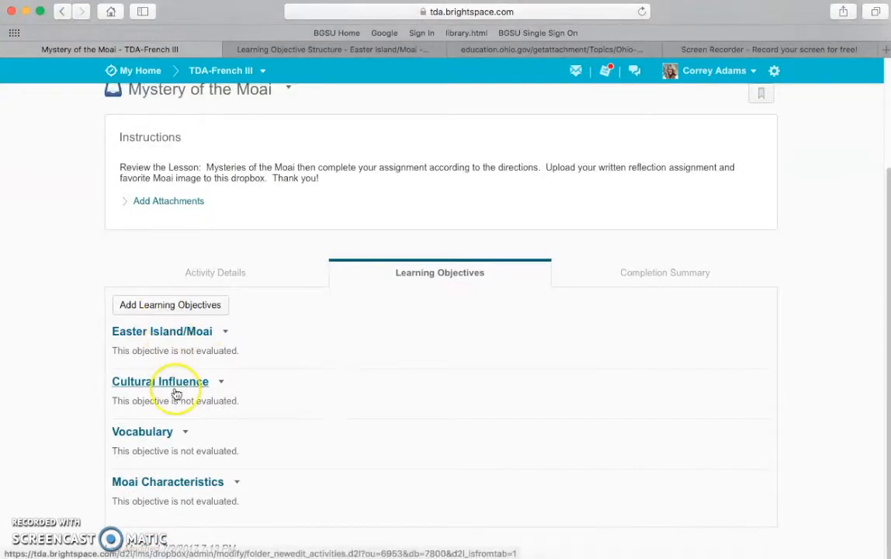
click(321, 52)
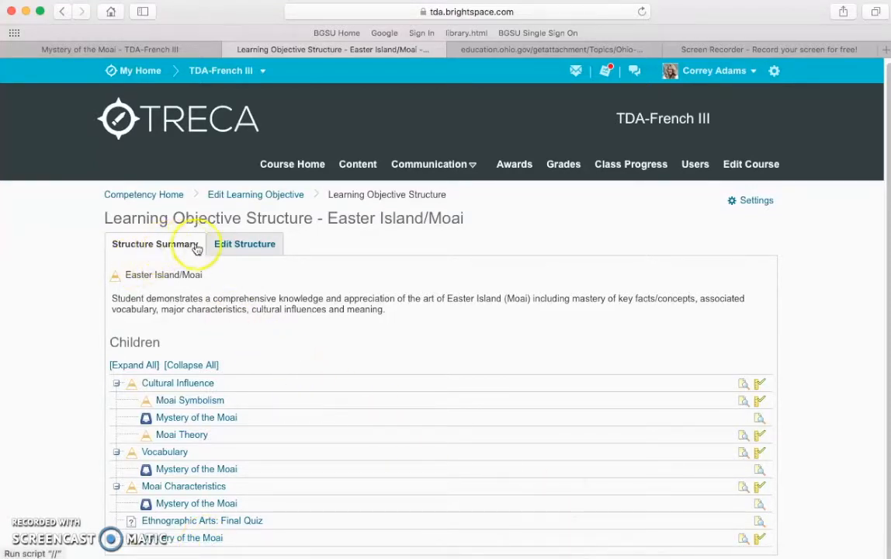
Browse the competency structures through Art History and Ethnographic Arts to examine the objectives under Easter Island/Moai.
click(157, 202)
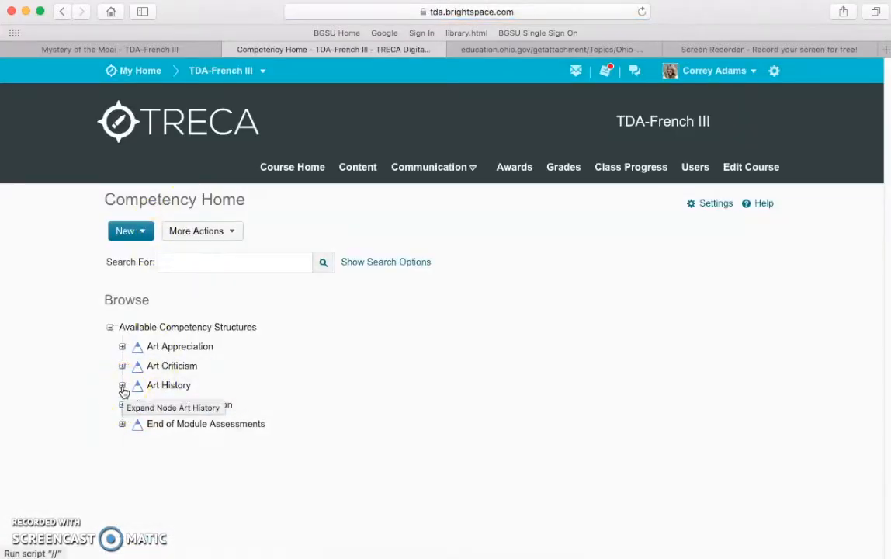
click(123, 388)
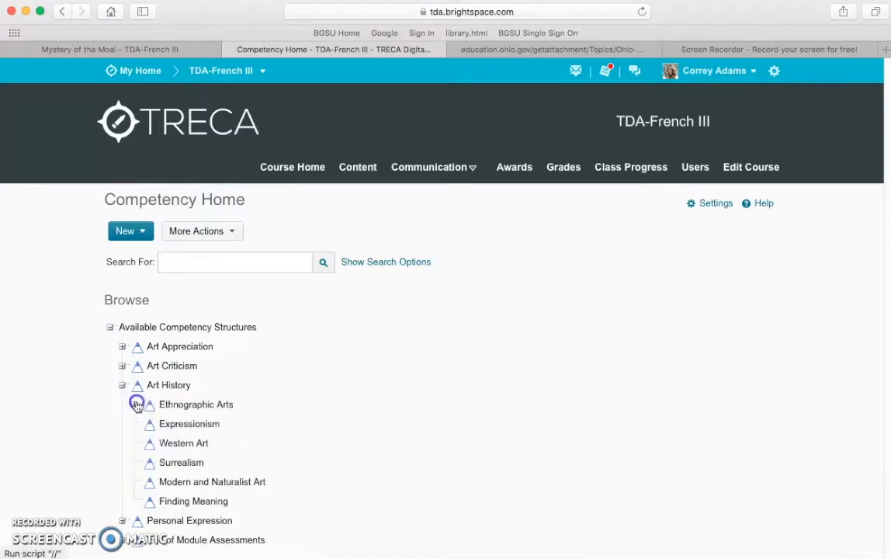
click(135, 404)
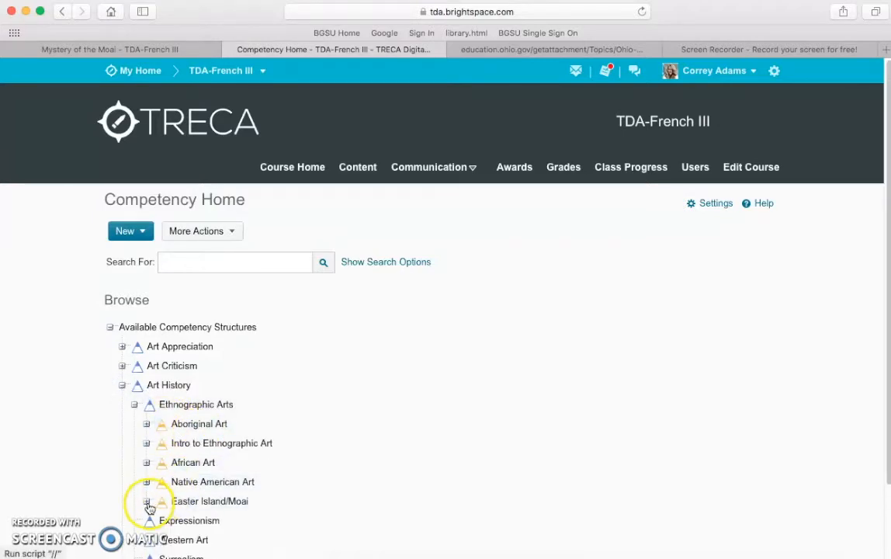
click(147, 502)
scroll(234, 497, down, 2)
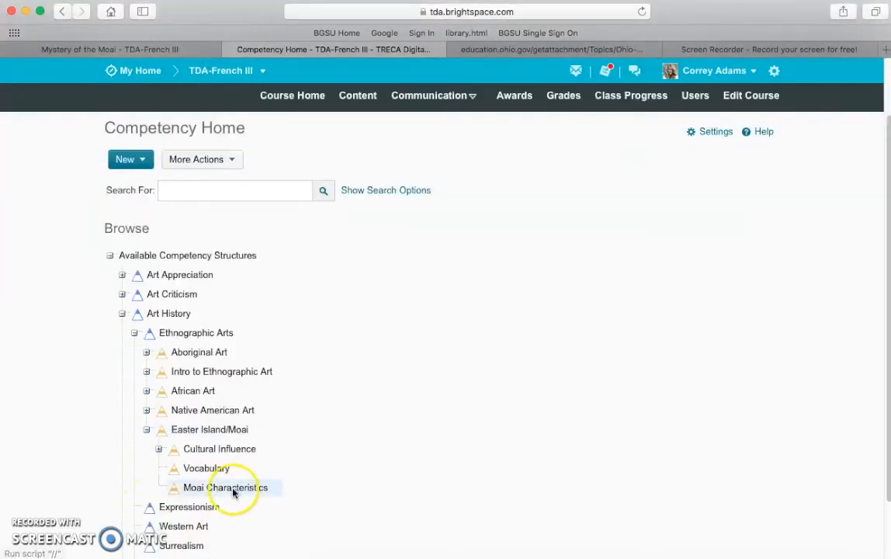
click(259, 448)
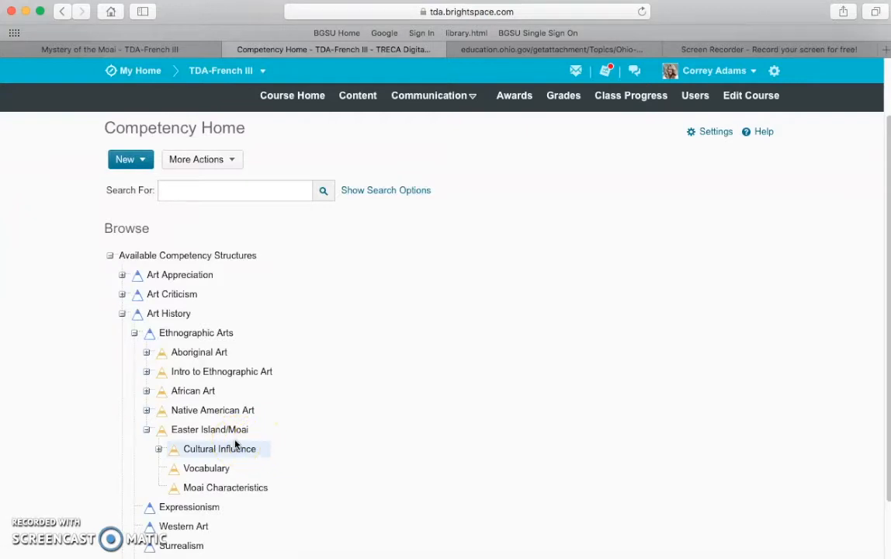
Expand End of Module Assessments and its Ethnographic Art objective in the competency structures.
scroll(236, 441, down, 2)
click(111, 537)
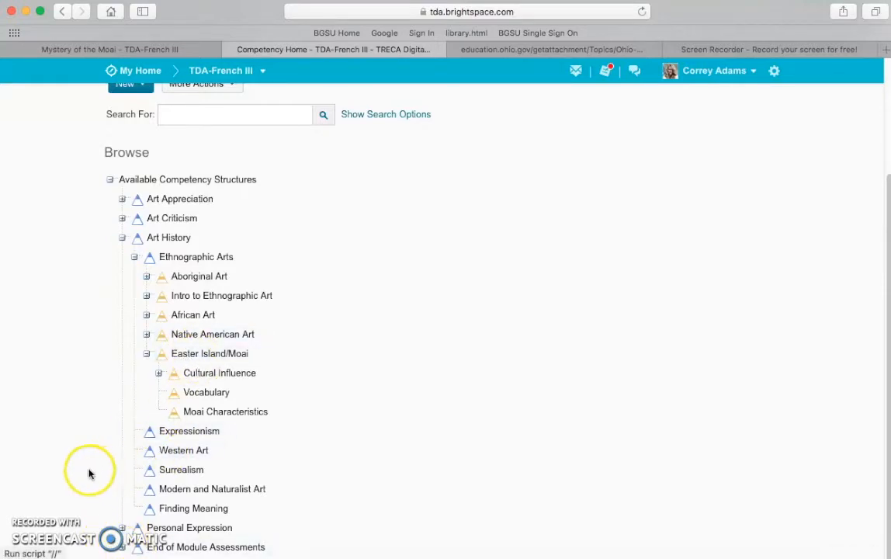
click(122, 546)
scroll(283, 473, down, 3)
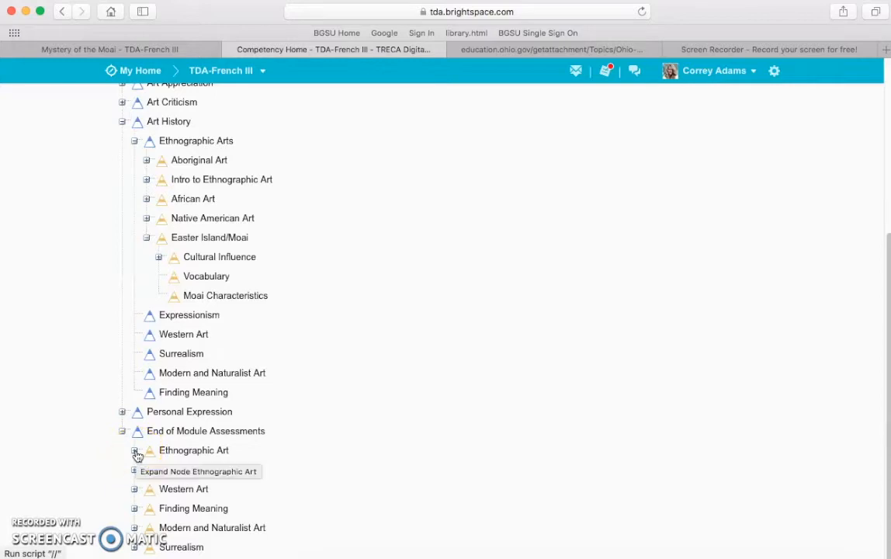
click(185, 457)
click(134, 450)
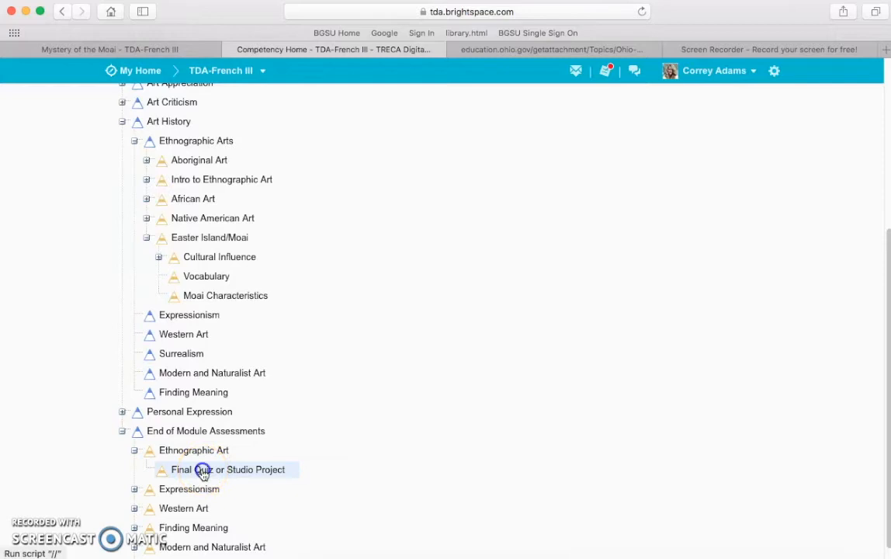
Review the structure summary of Final Quiz or Studio Project and the user results for Ethnographic Arts: Final Quiz.
click(202, 473)
click(144, 246)
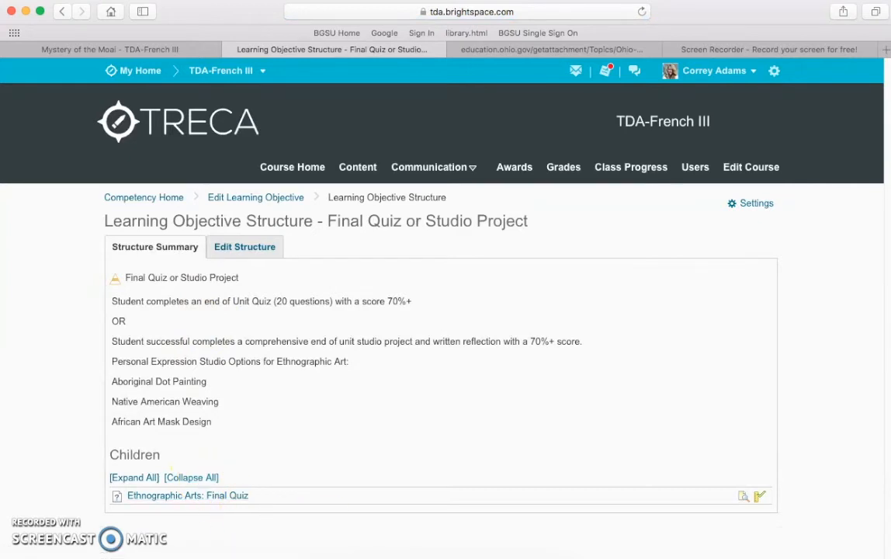
click(762, 501)
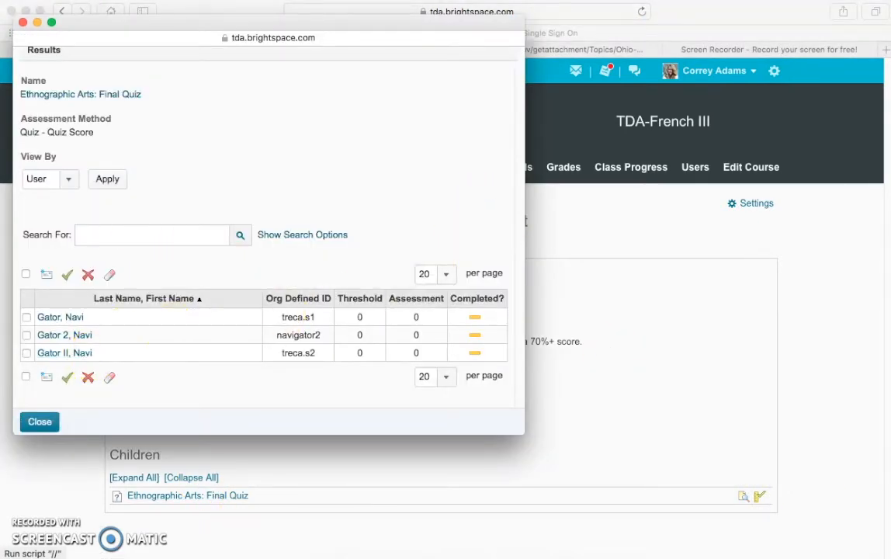
click(23, 23)
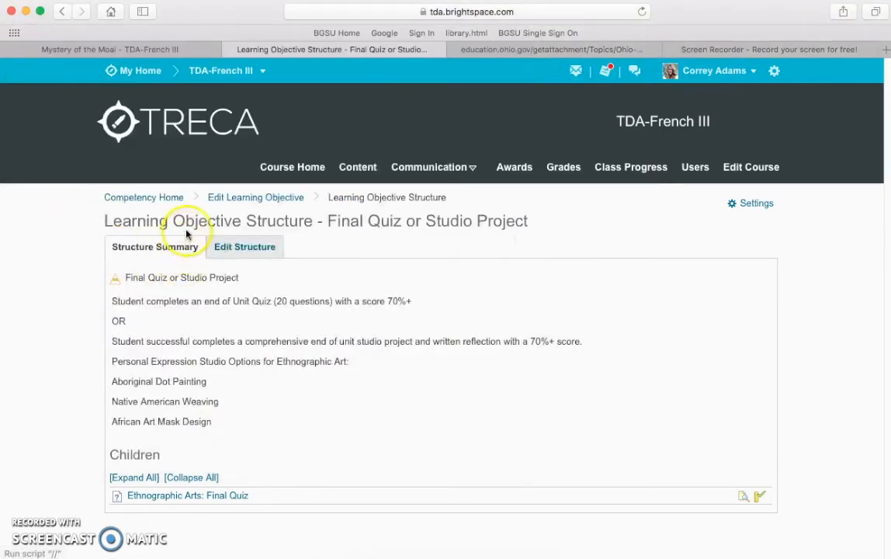
Return to Competency Home and expand the Art History competency.
click(175, 198)
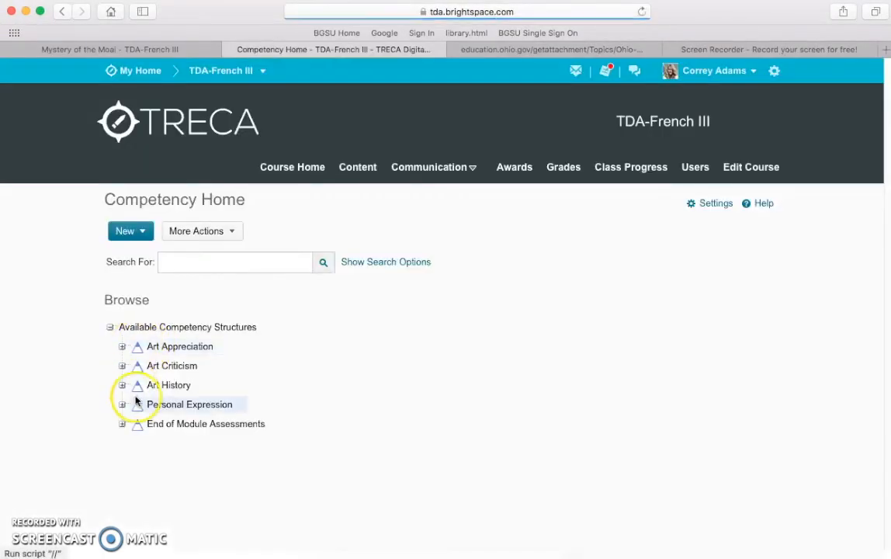
click(122, 385)
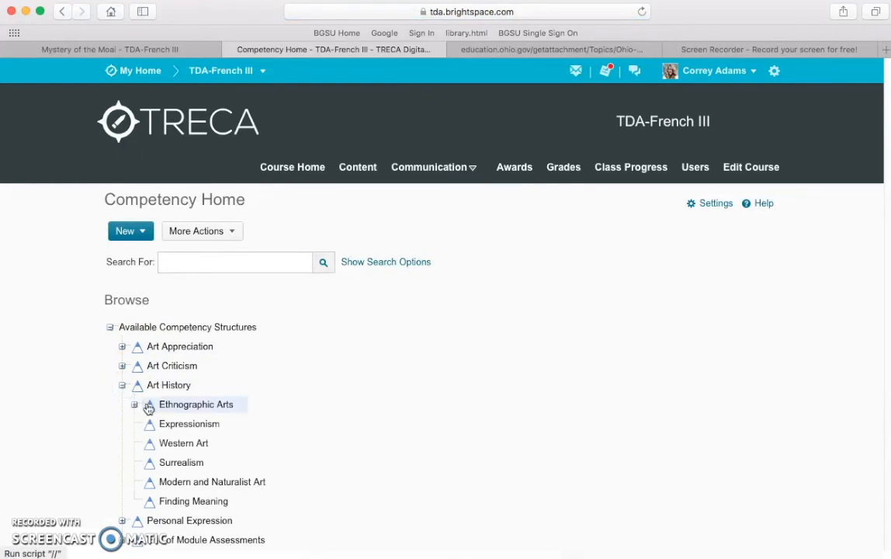